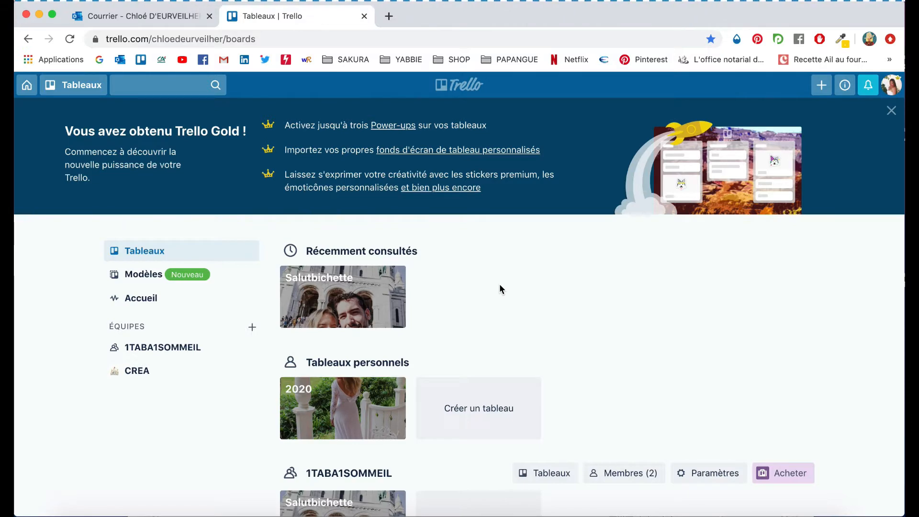
# - Open the 2020 board and browse across its lists from PRO to RELATIONS
pyautogui.click(347, 410)
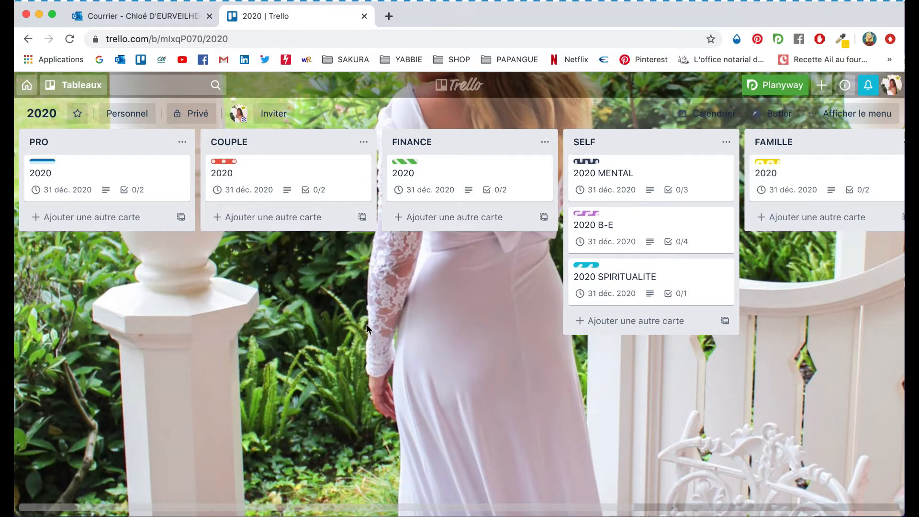
pyautogui.hscroll(5, 367, 325)
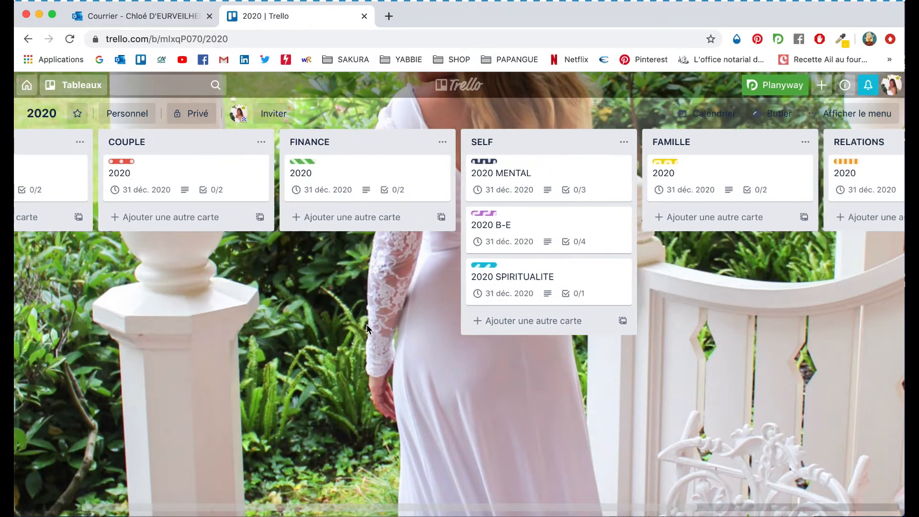
pyautogui.hscroll(7, 366, 324)
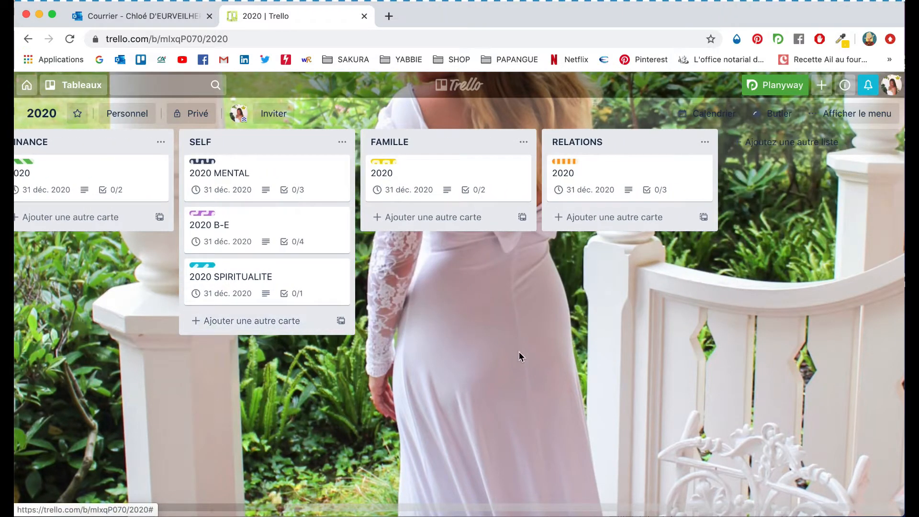
pyautogui.hscroll(-11, 475, 328)
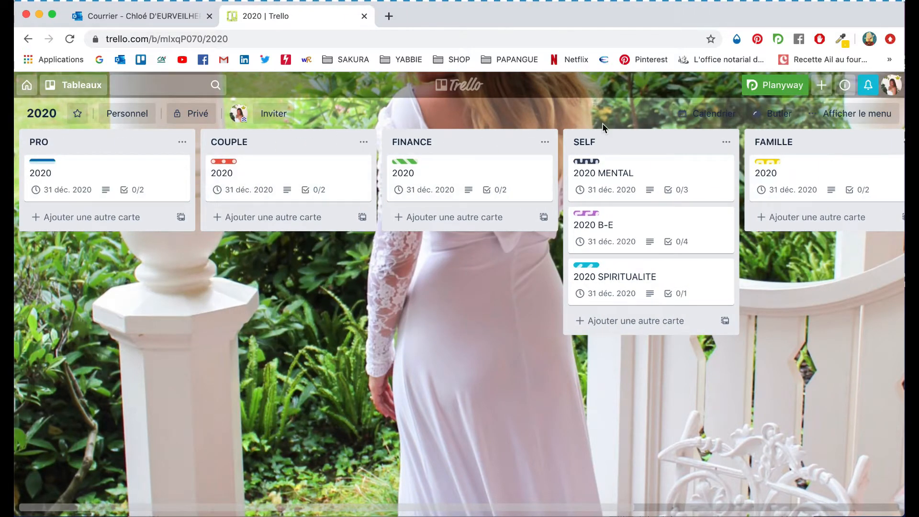
pyautogui.hscroll(6, 475, 275)
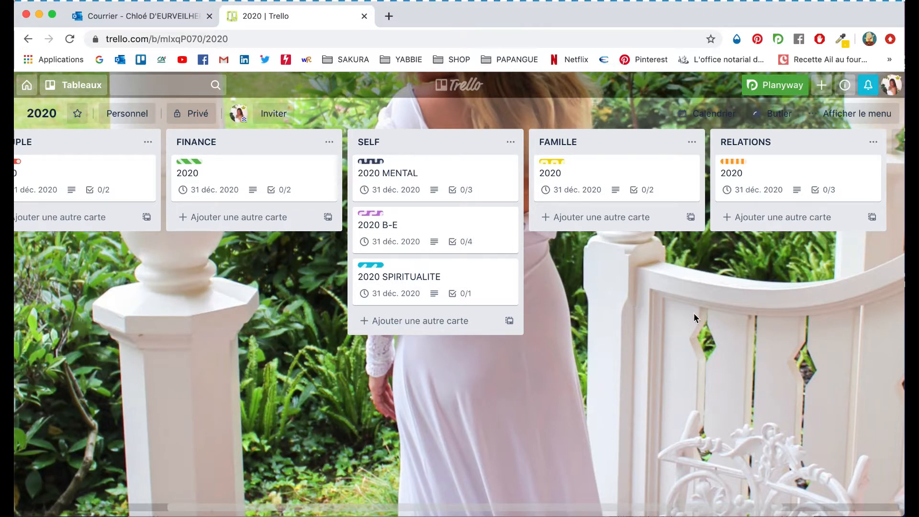
pyautogui.hscroll(-5, 316, 303)
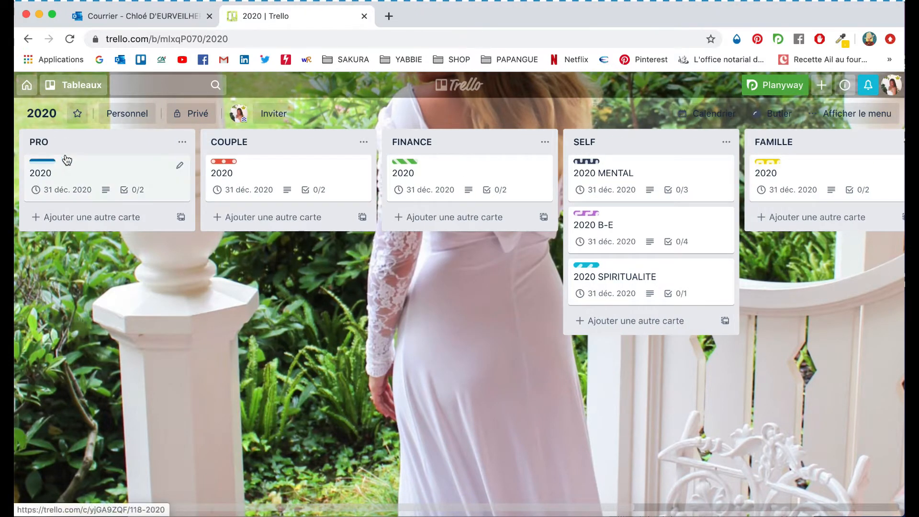
pyautogui.hscroll(8, 287, 240)
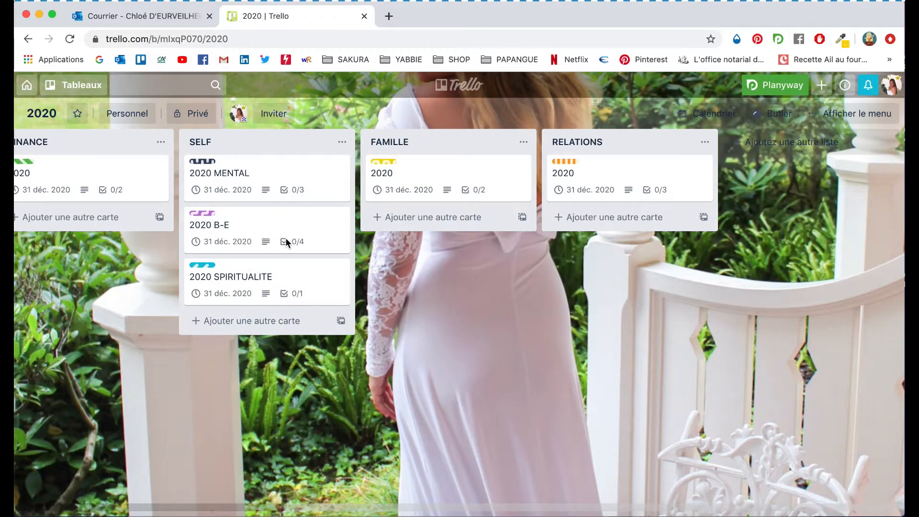
pyautogui.hscroll(-8, 287, 242)
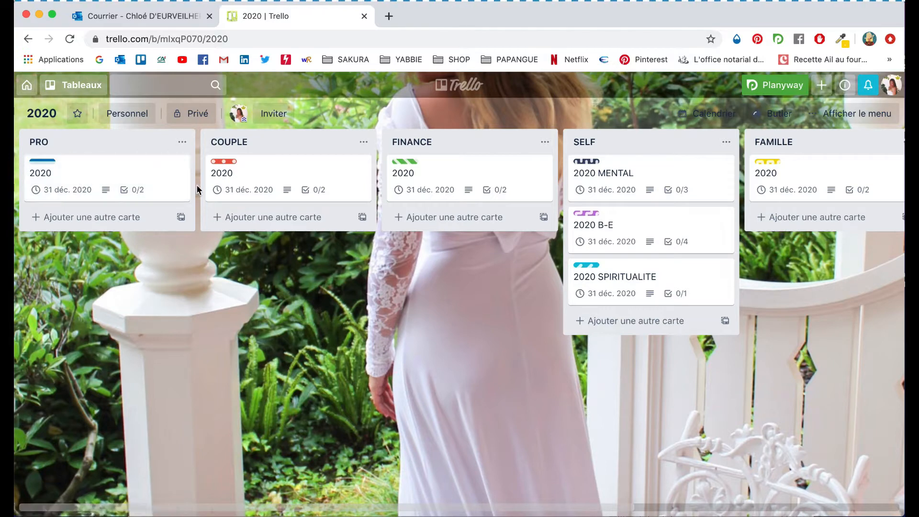
# - Open the 2020 card in the FINANCE list, read through its details and checklist, and close it
pyautogui.click(461, 173)
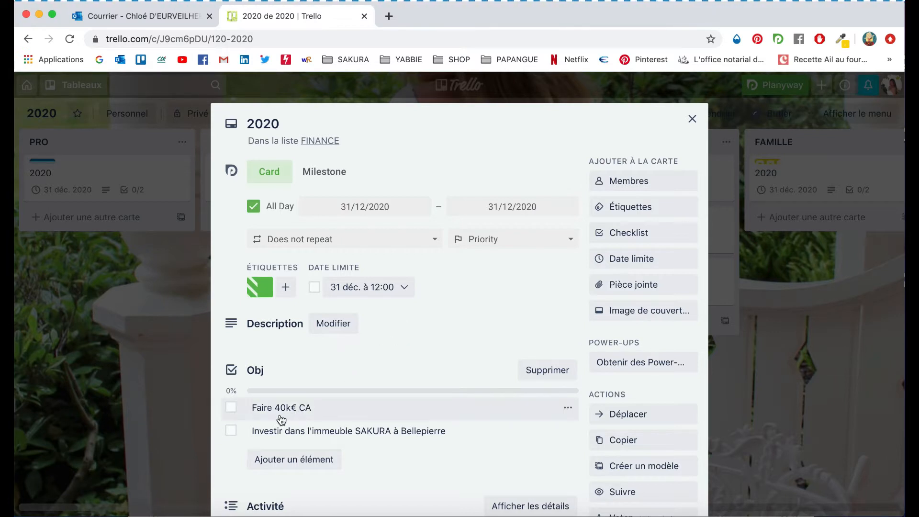
pyautogui.scroll(-3, 295, 414)
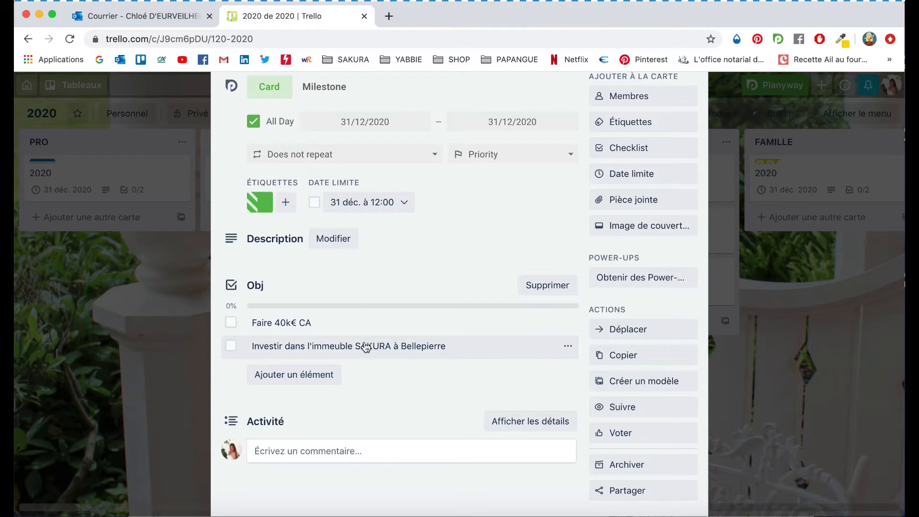
pyautogui.scroll(3, 392, 300)
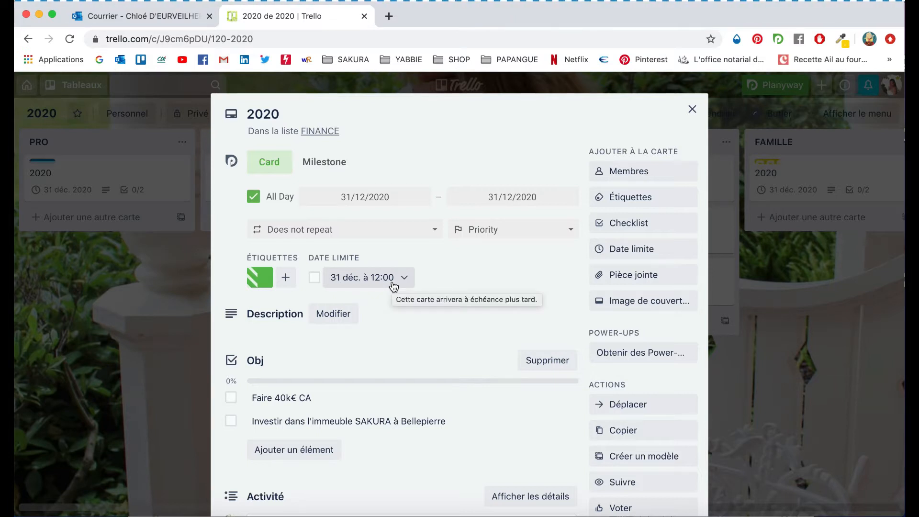
pyautogui.scroll(-5, 402, 333)
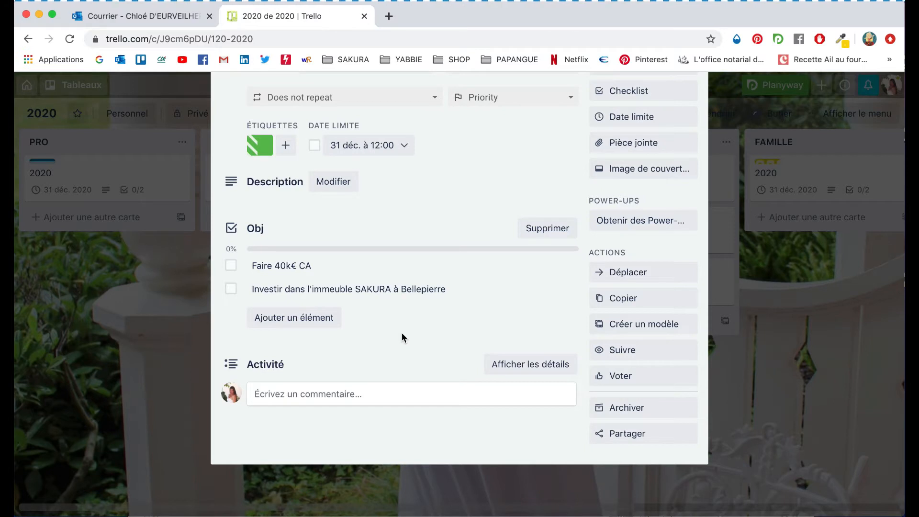
pyautogui.scroll(5, 401, 332)
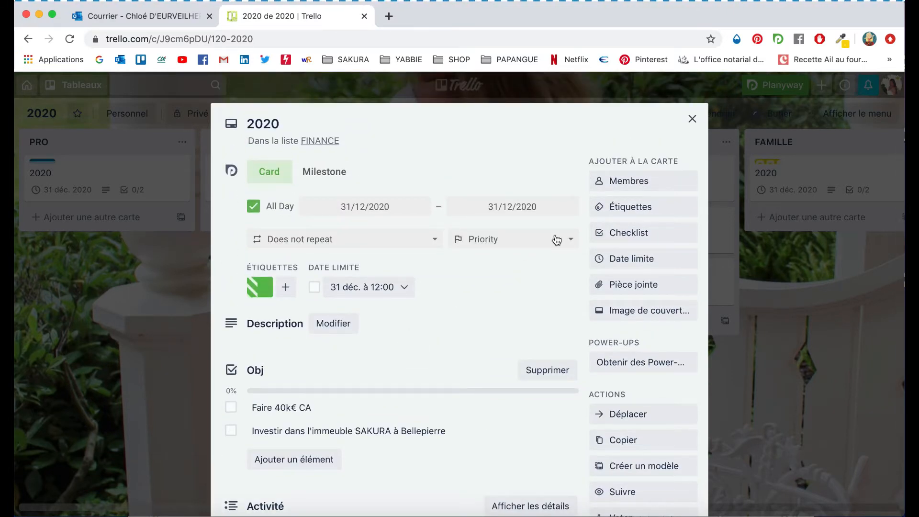
pyautogui.click(693, 122)
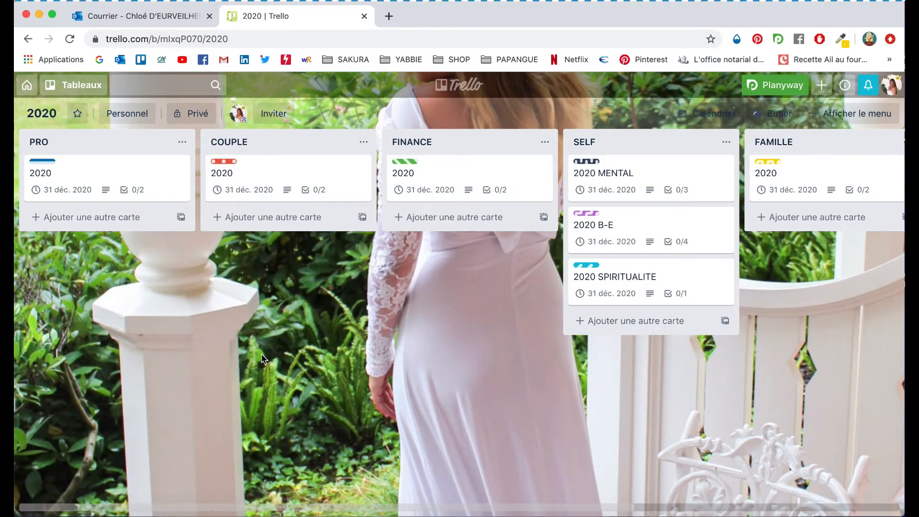
# - Switch to the Salutbichette board from the boards menu
pyautogui.hscroll(5, 332, 298)
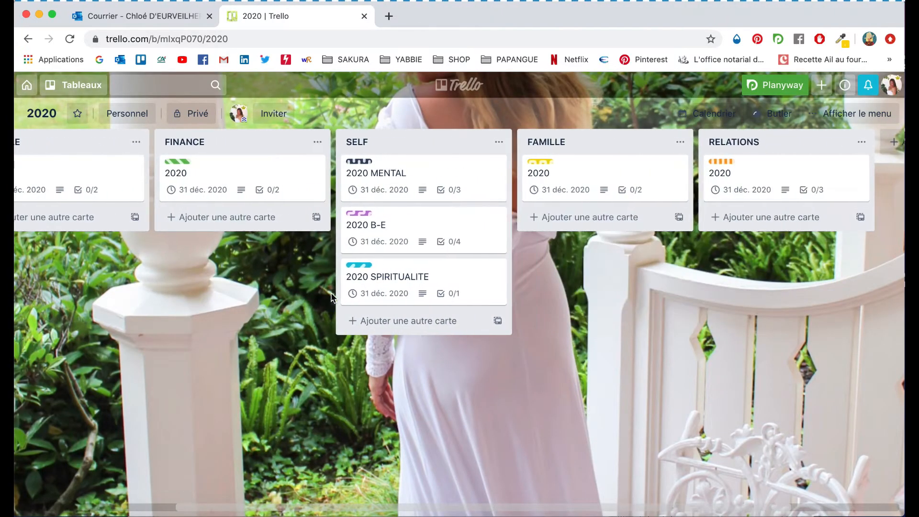
pyautogui.hscroll(-5, 332, 298)
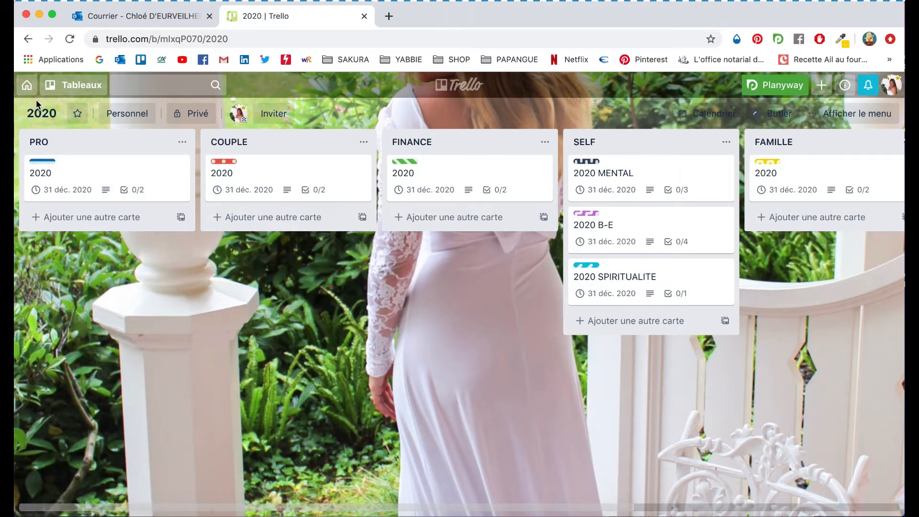
pyautogui.click(57, 91)
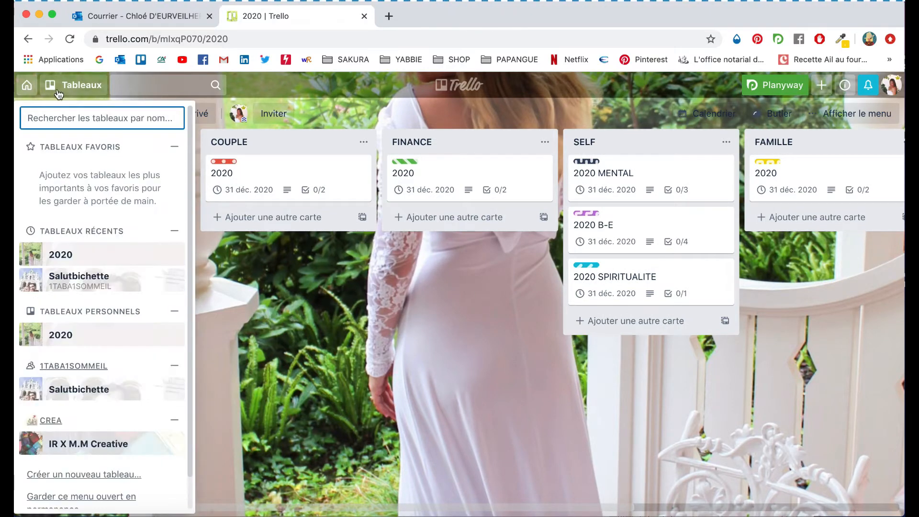
pyautogui.click(73, 292)
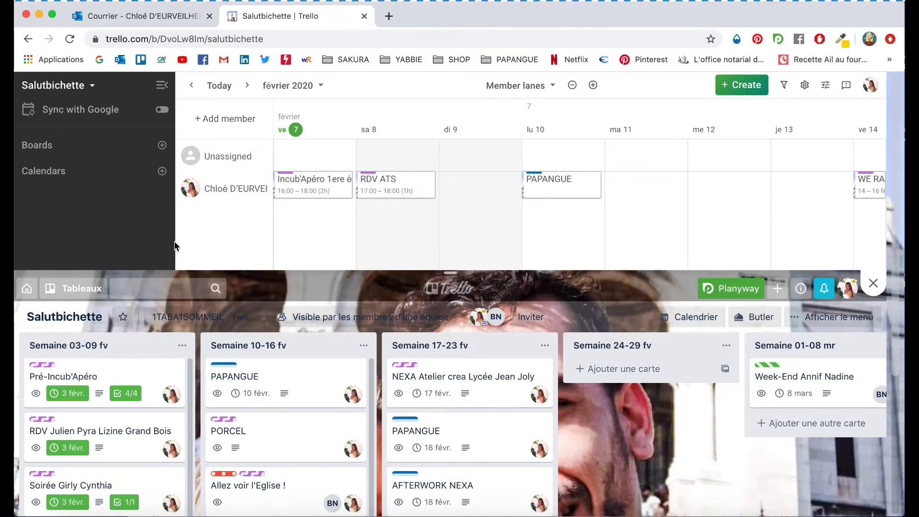
# - Browse the Salutbichette board's calendar timeline and weekly lists
pyautogui.scroll(-4, 174, 246)
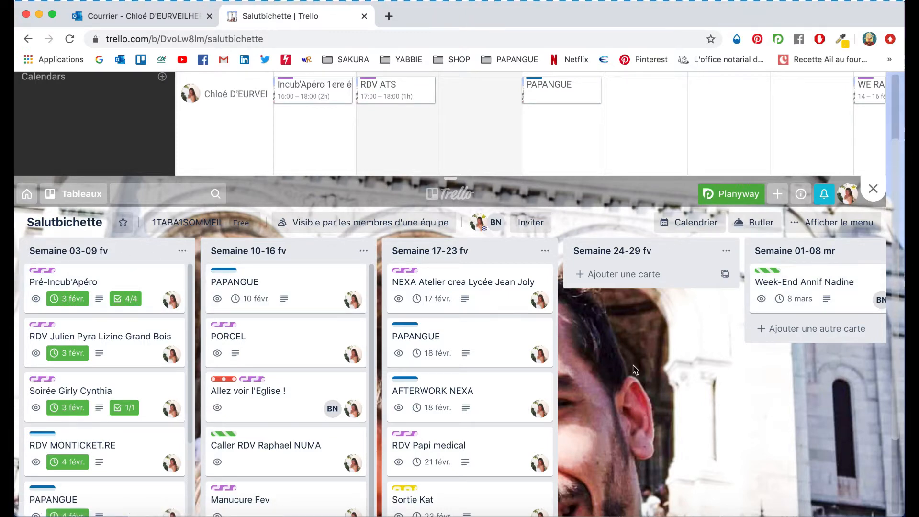
pyautogui.scroll(3, 634, 368)
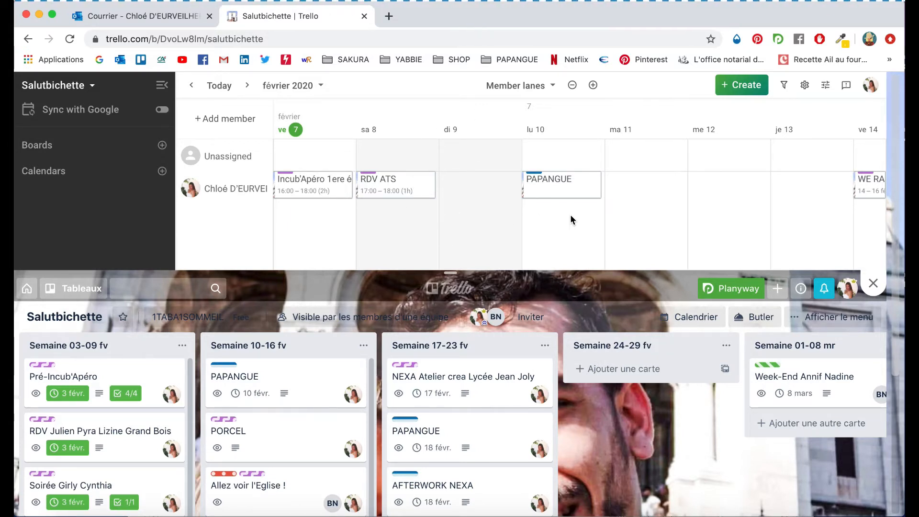
pyautogui.hscroll(6, 570, 214)
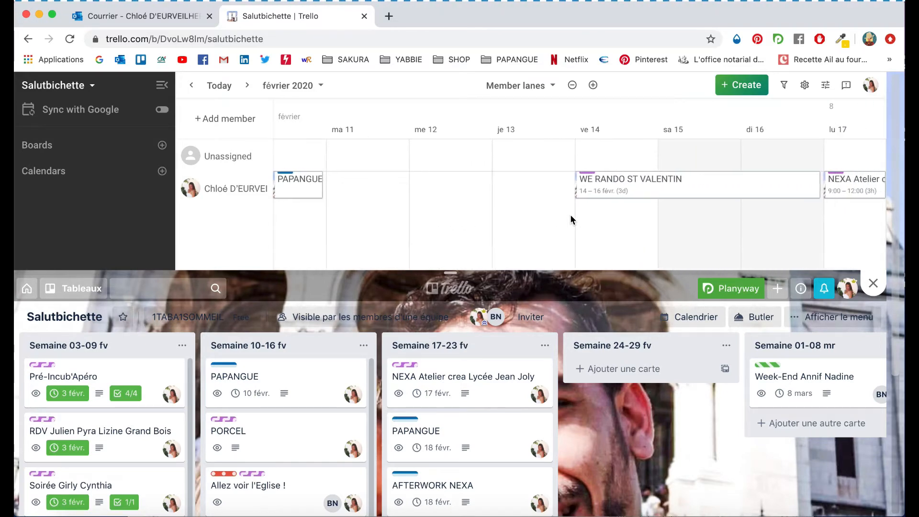
pyautogui.hscroll(-3, 570, 215)
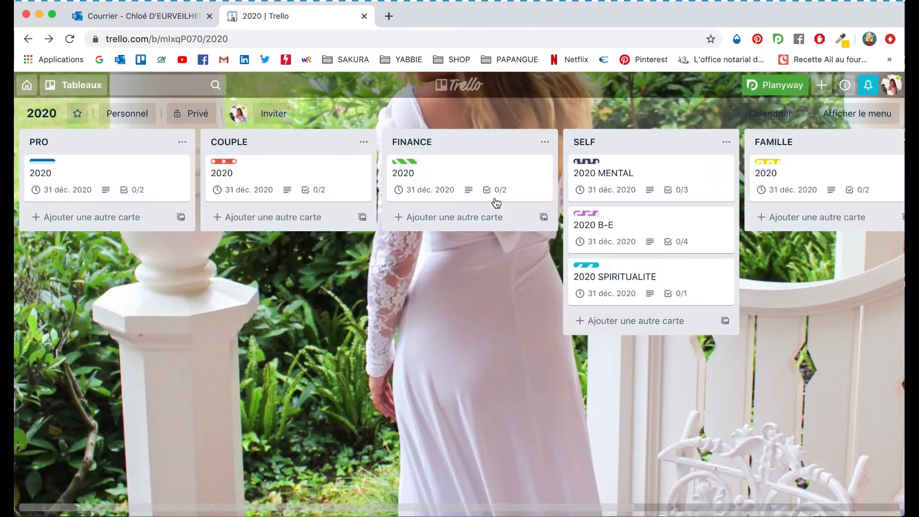
# - Return to the home page, reopen the Salutbichette board from the boards list, and scroll through its week lists
pyautogui.click(27, 86)
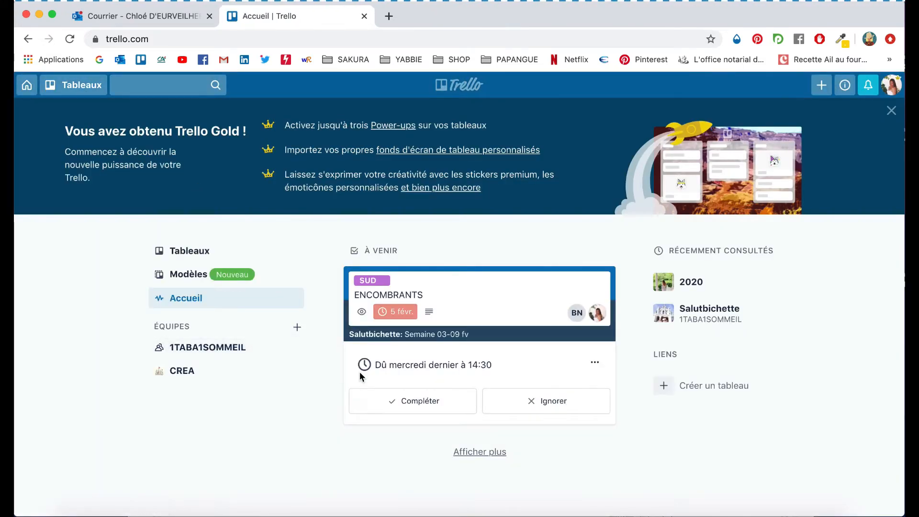
pyautogui.click(202, 257)
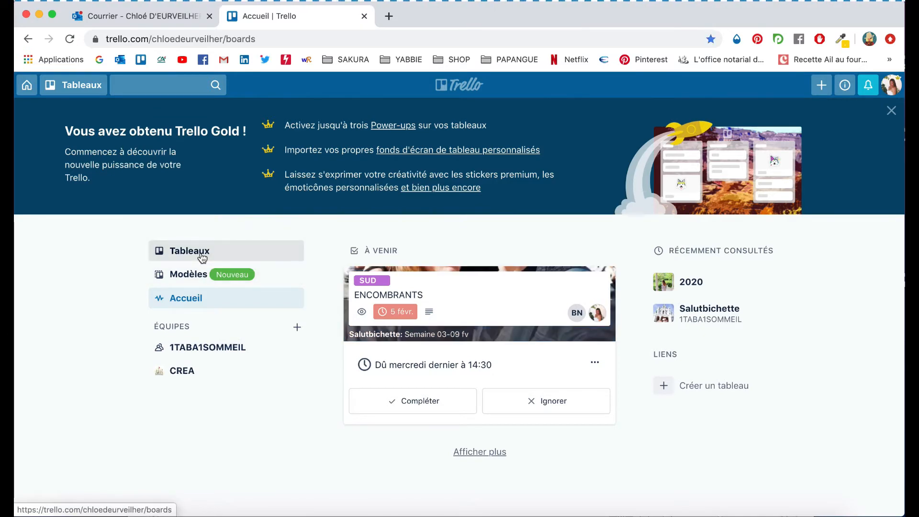
pyautogui.click(472, 318)
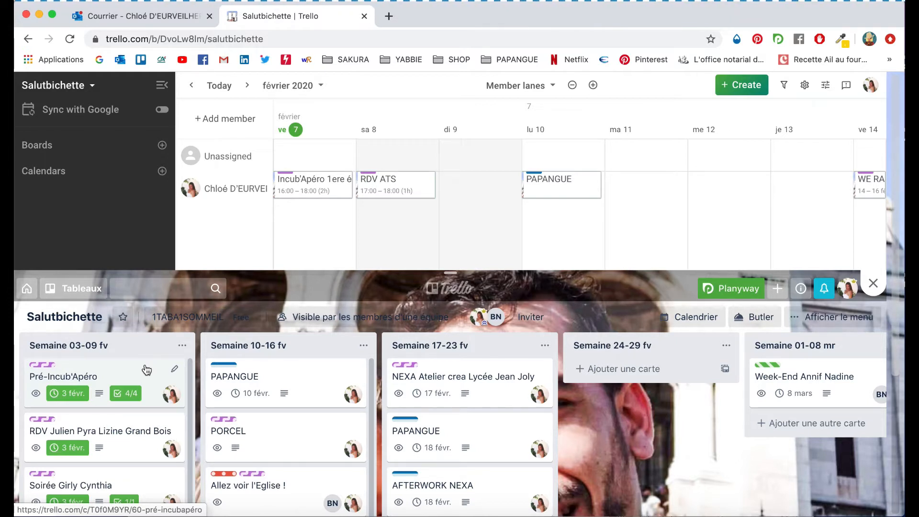
pyautogui.scroll(-2, 147, 370)
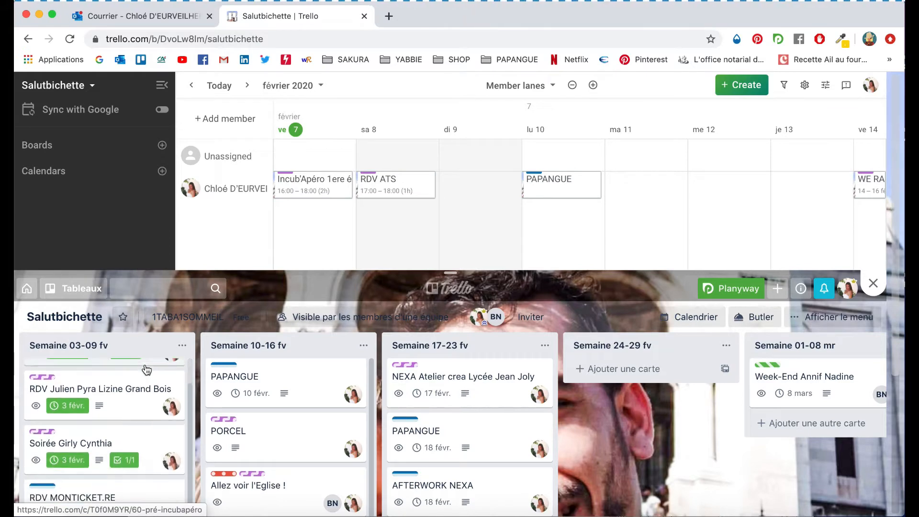
pyautogui.scroll(2, 147, 369)
pyautogui.scroll(-4, 168, 335)
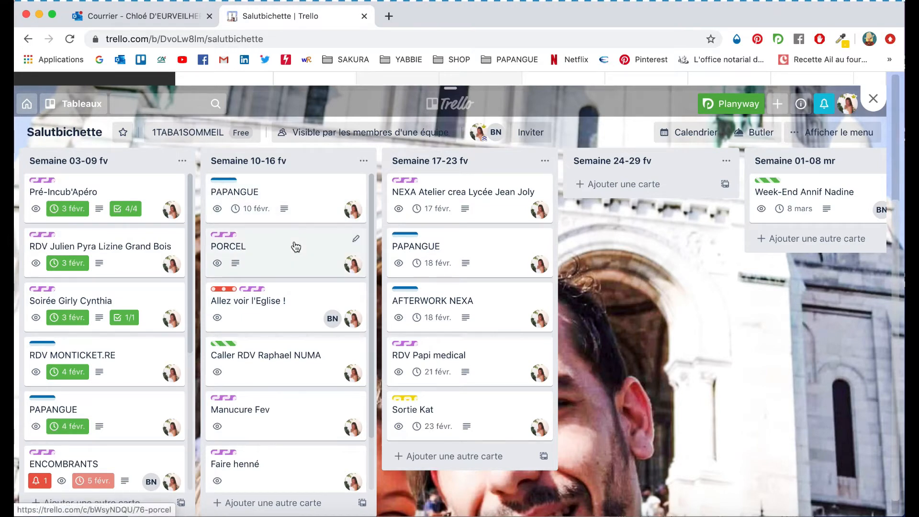
pyautogui.scroll(2, 301, 199)
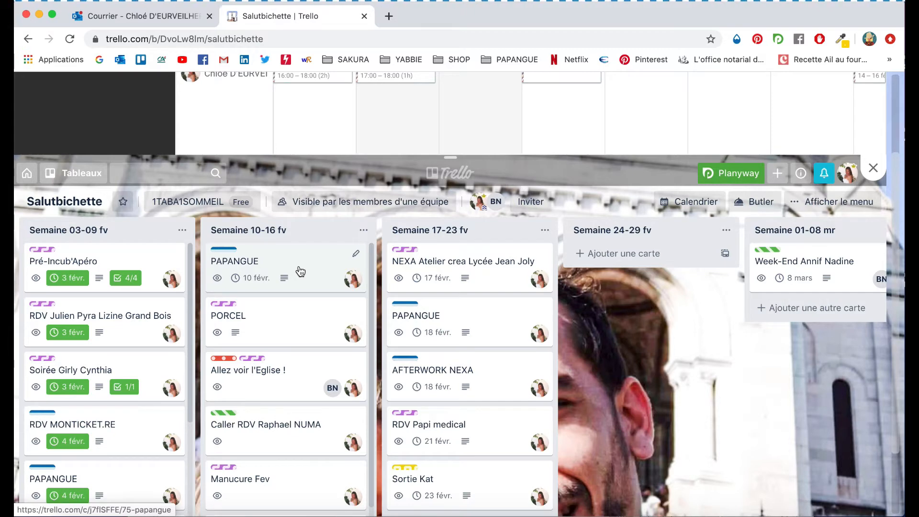
# - Open the PAPANGUE card in the Semaine 10-16 fv list and switch its All Day option off and back on
pyautogui.click(299, 267)
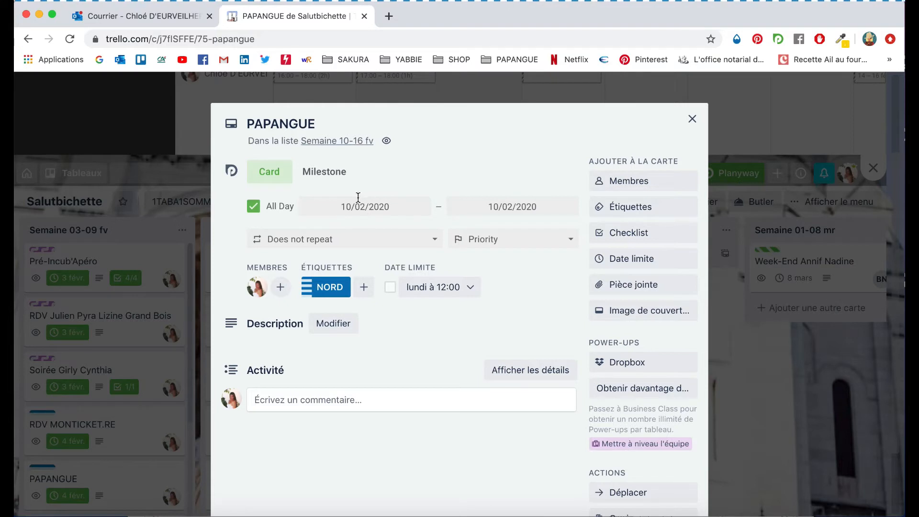
pyautogui.click(255, 208)
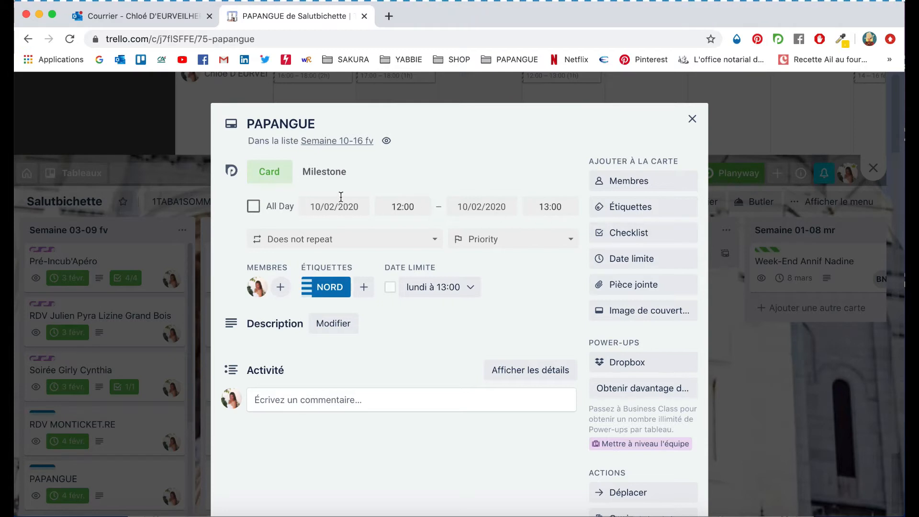
pyautogui.click(254, 208)
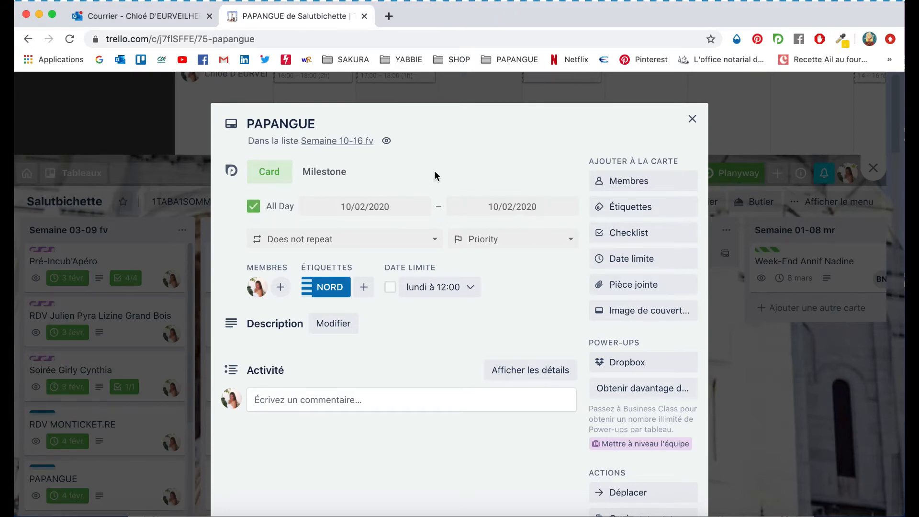
# - Review the card's members list and its labels list, closing each one afterwards
pyautogui.click(661, 182)
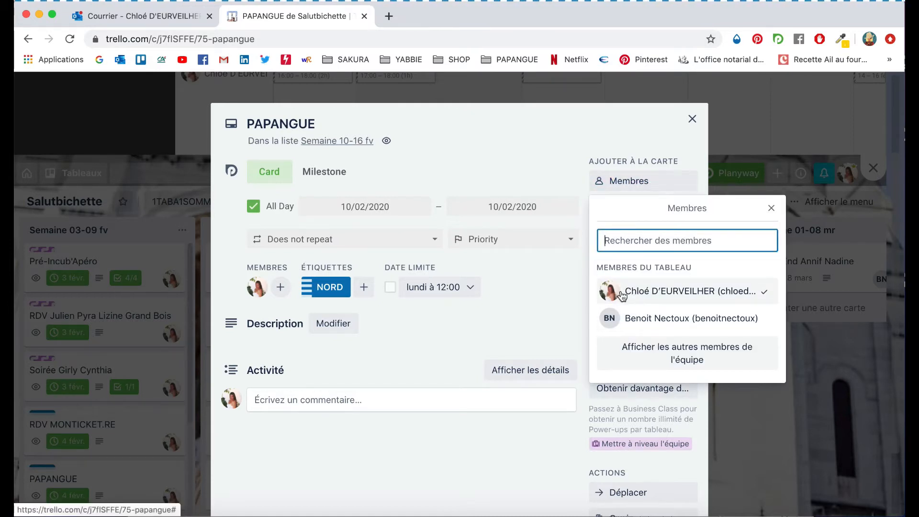
pyautogui.click(772, 210)
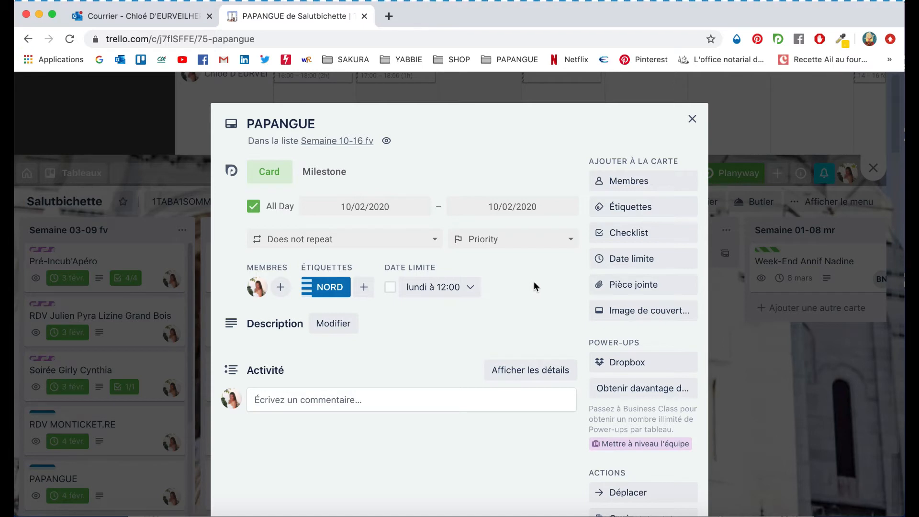
pyautogui.click(630, 210)
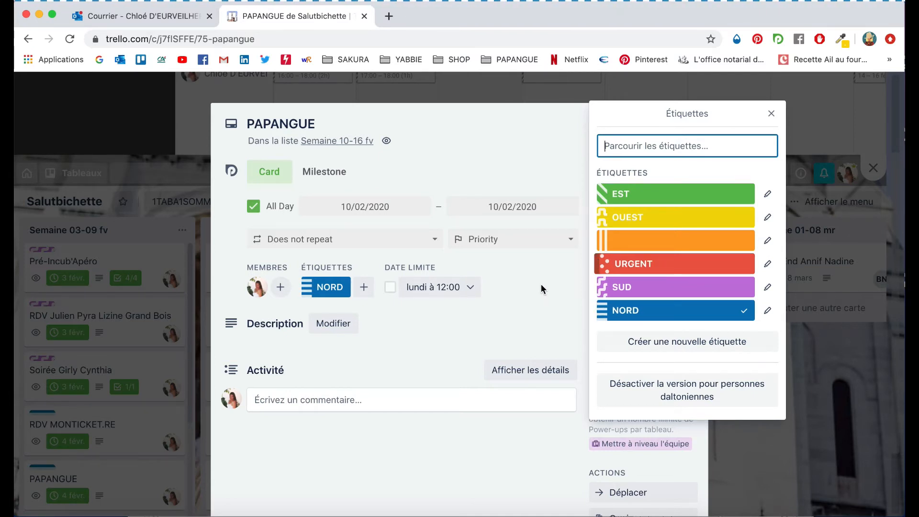
pyautogui.click(501, 320)
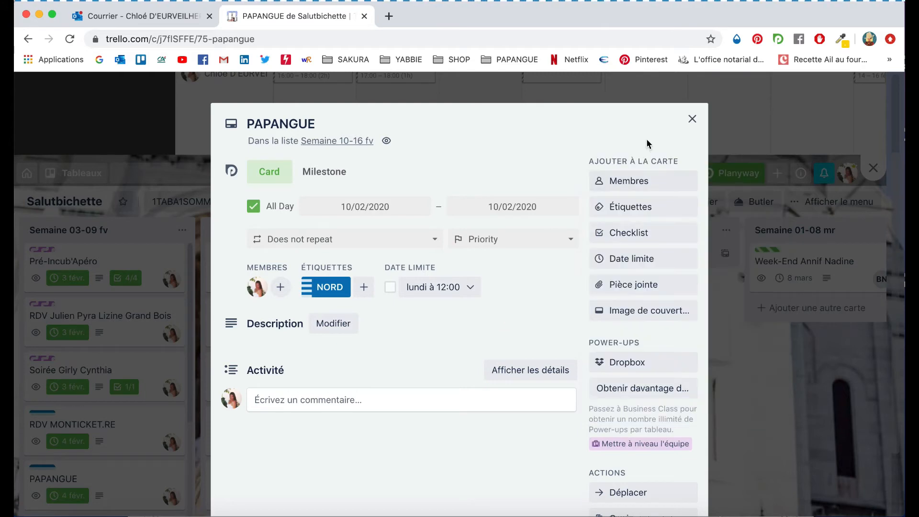
# - Close the PAPANGUE card, then open the Allez voir l'Eglise ! card in Semaine 10-16 fv and close it
pyautogui.click(692, 119)
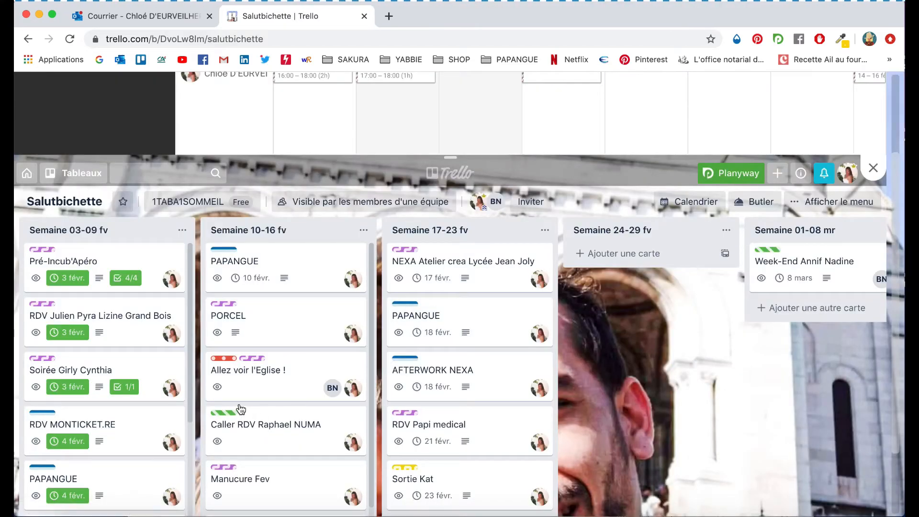
pyautogui.click(292, 391)
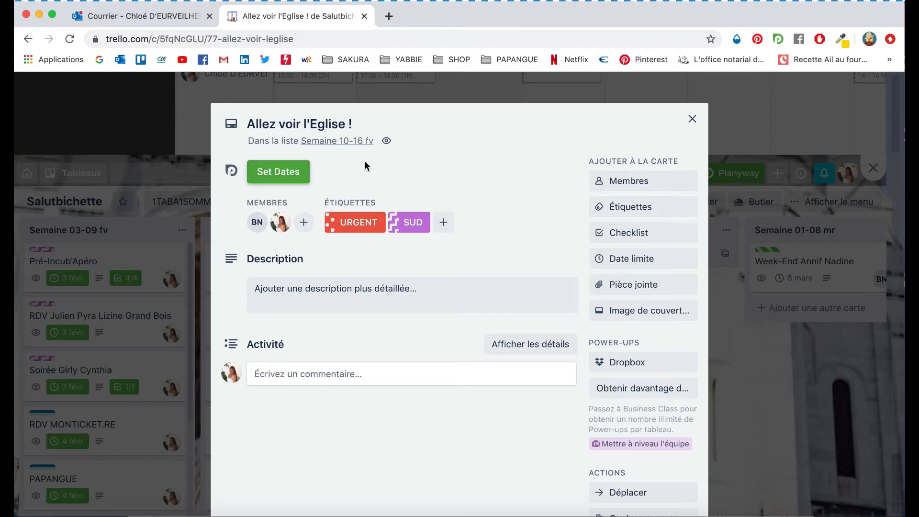
pyautogui.click(693, 119)
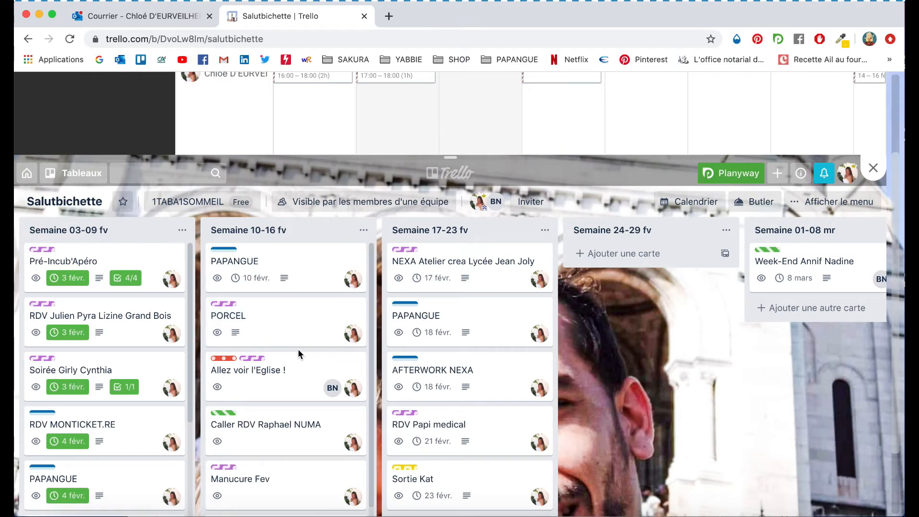
# - Browse the week lists' cards and the calendar timeline around mid-February 2020
pyautogui.scroll(-2, 298, 349)
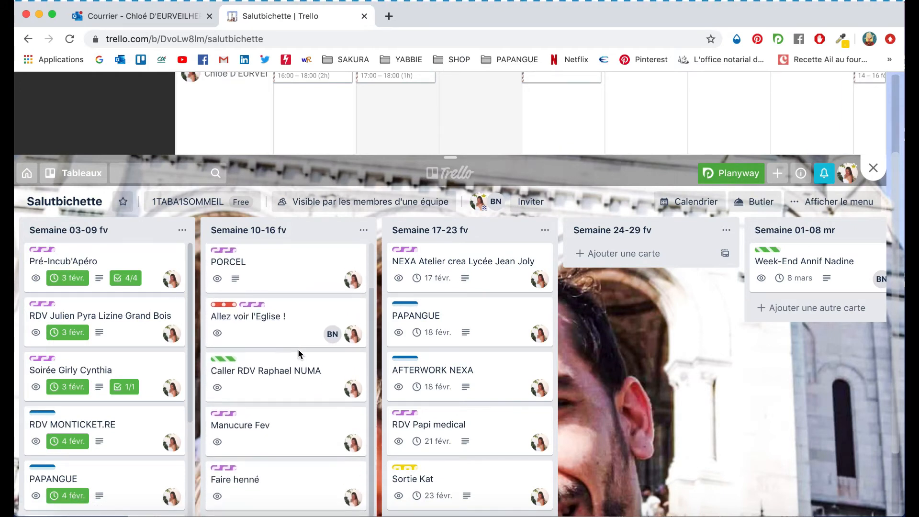
pyautogui.scroll(-3, 299, 352)
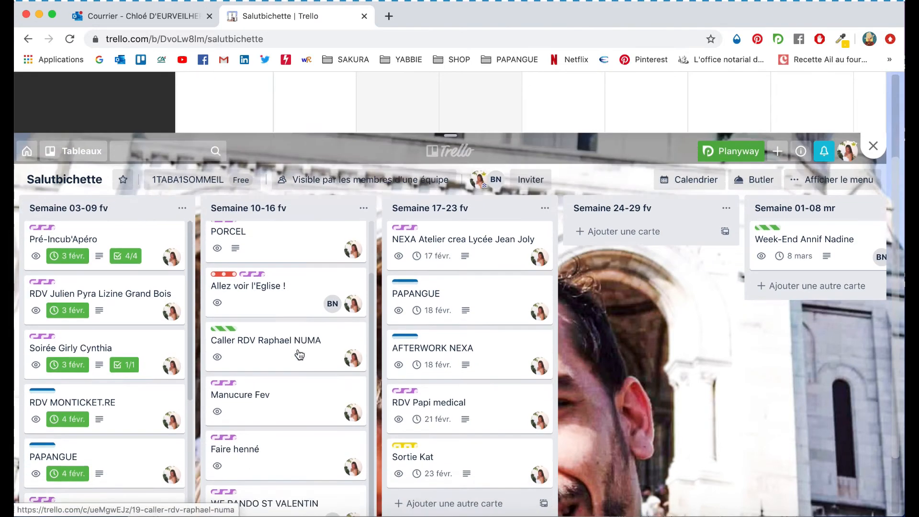
pyautogui.scroll(3, 300, 354)
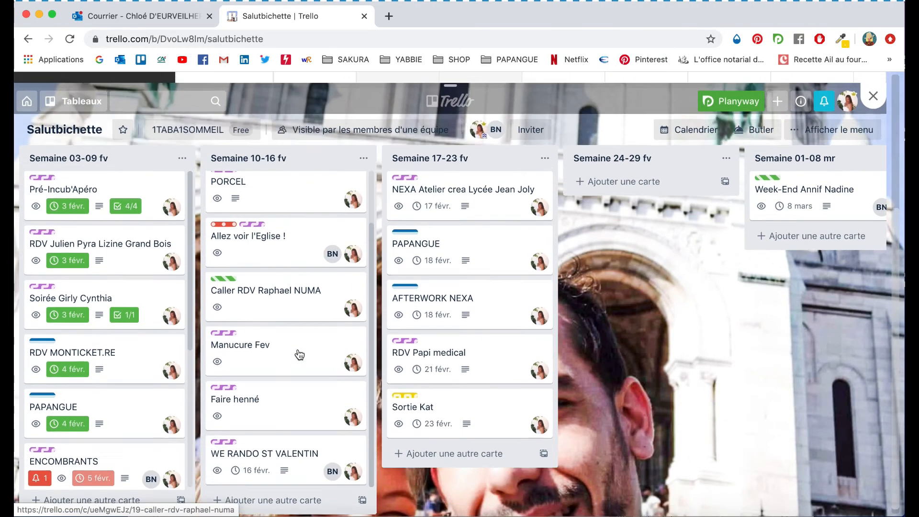
pyautogui.scroll(3, 300, 355)
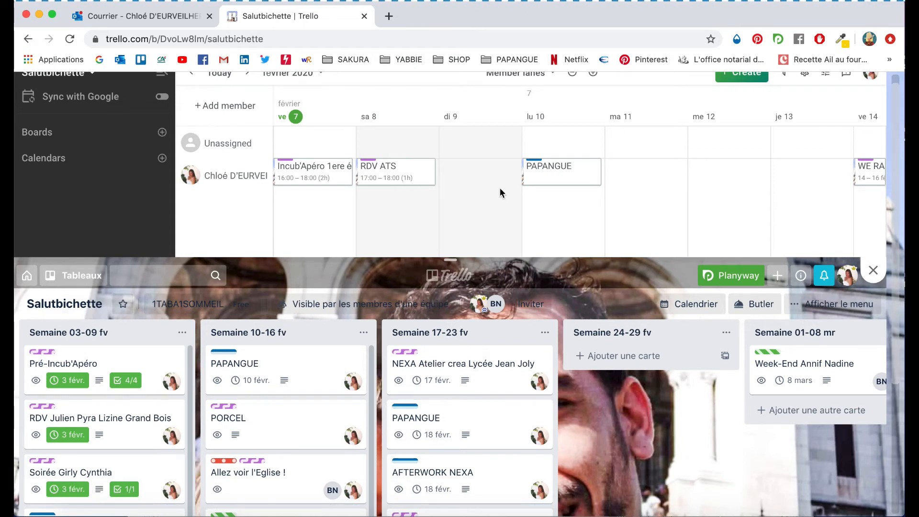
pyautogui.hscroll(5, 501, 193)
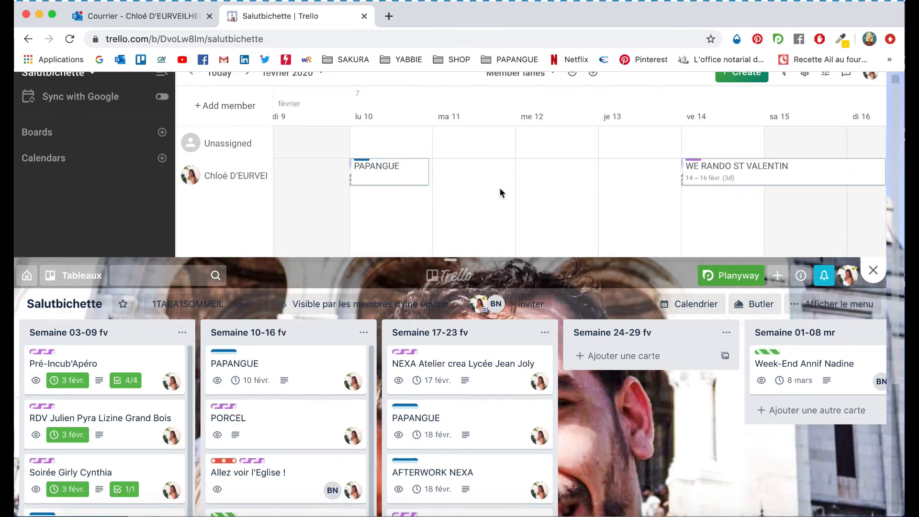
pyautogui.hscroll(2, 500, 192)
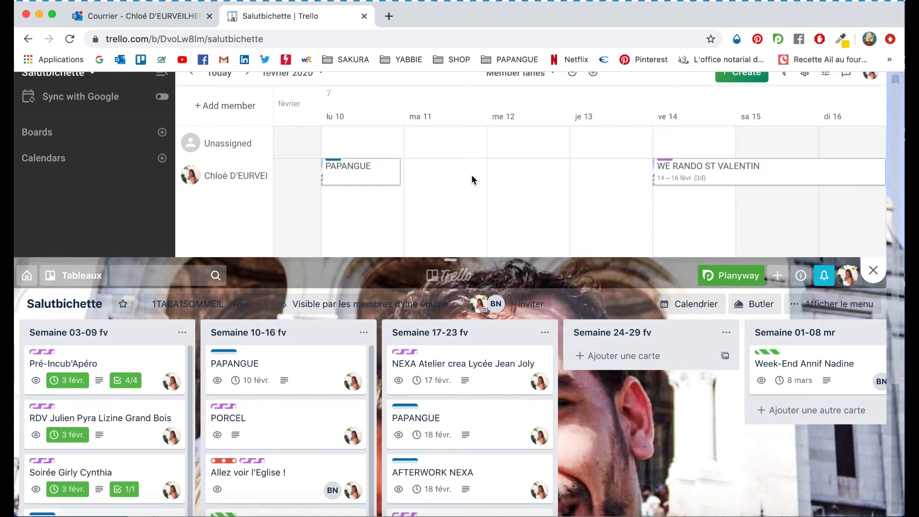
pyautogui.hscroll(3, 420, 211)
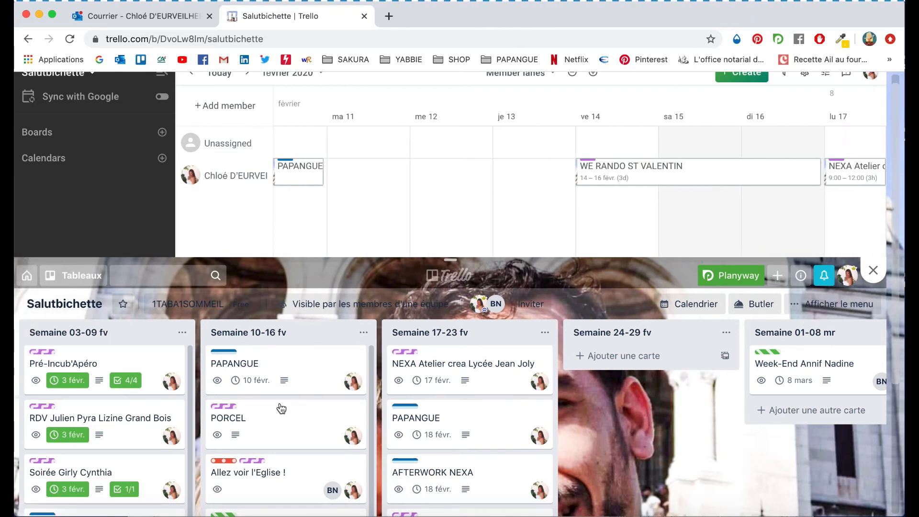
pyautogui.scroll(-2, 277, 406)
pyautogui.scroll(-2, 468, 351)
pyautogui.scroll(-1, 466, 350)
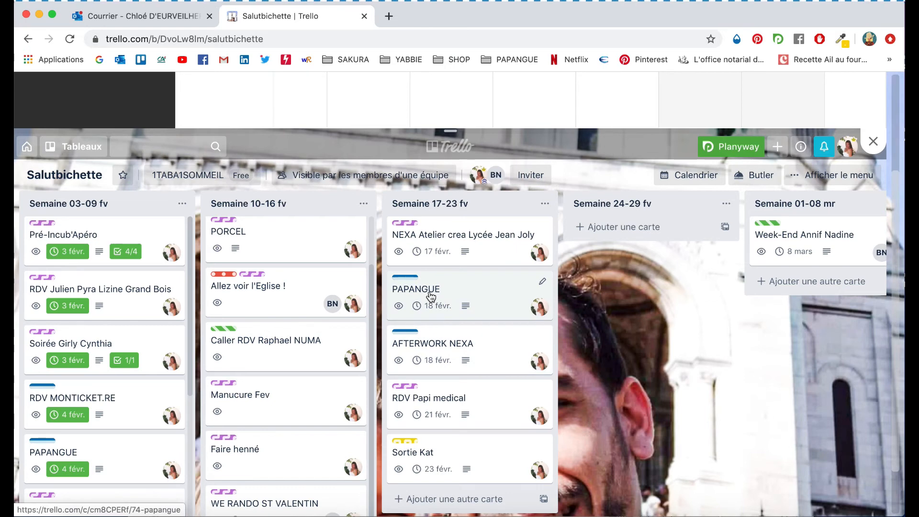
pyautogui.scroll(3, 541, 283)
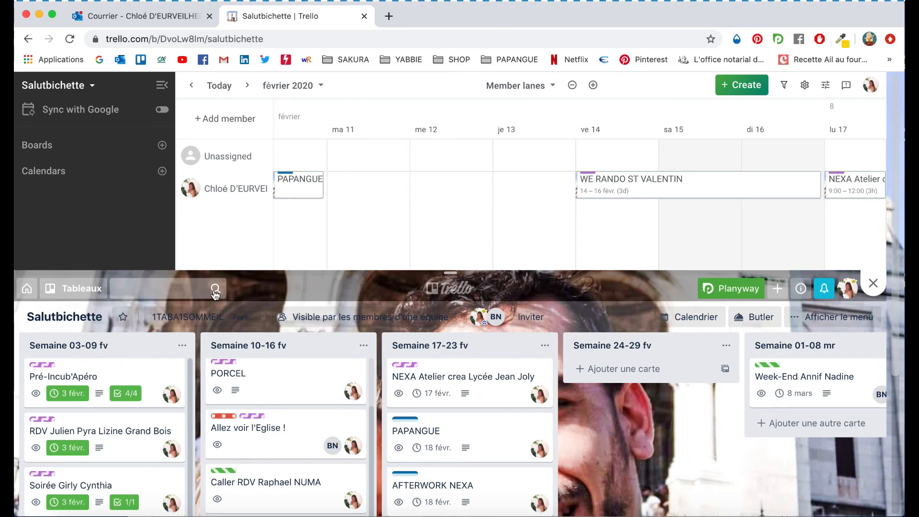
pyautogui.scroll(-3, 215, 293)
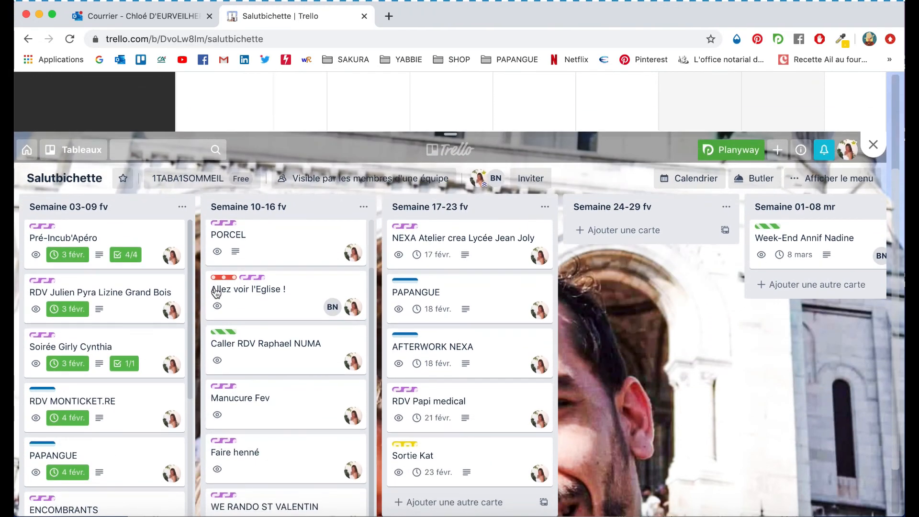
# - Examine the Semaine 03-09 fv list's actions menu and its cards, closing the menu each time
pyautogui.click(183, 208)
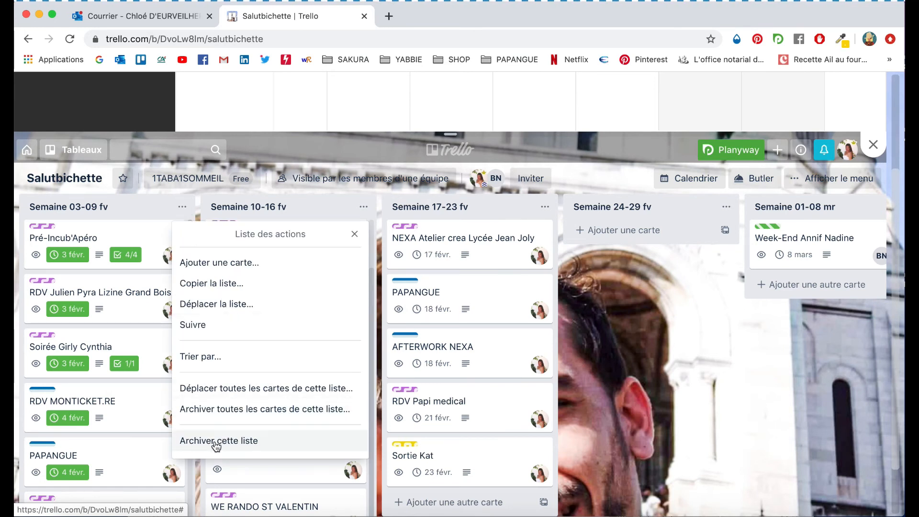
pyautogui.click(287, 152)
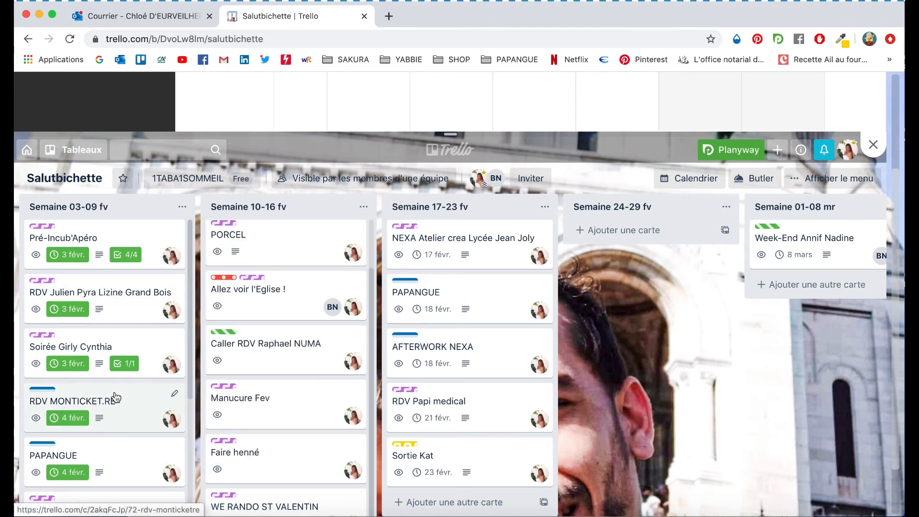
pyautogui.scroll(-5, 116, 398)
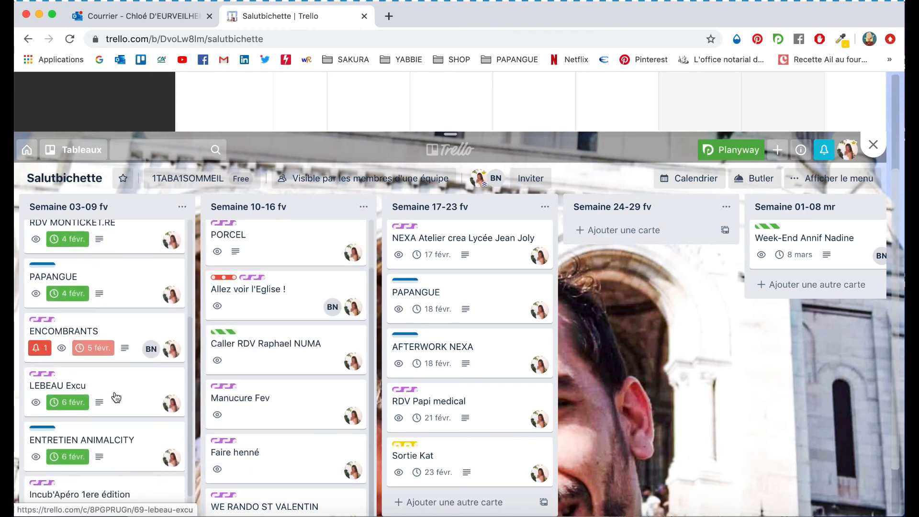
pyautogui.scroll(1, 116, 397)
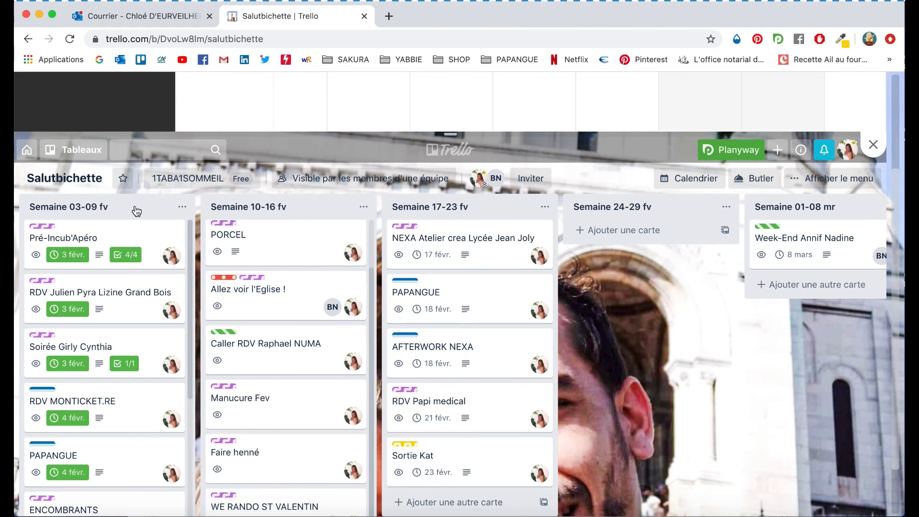
pyautogui.scroll(-3, 127, 324)
pyautogui.scroll(3, 131, 328)
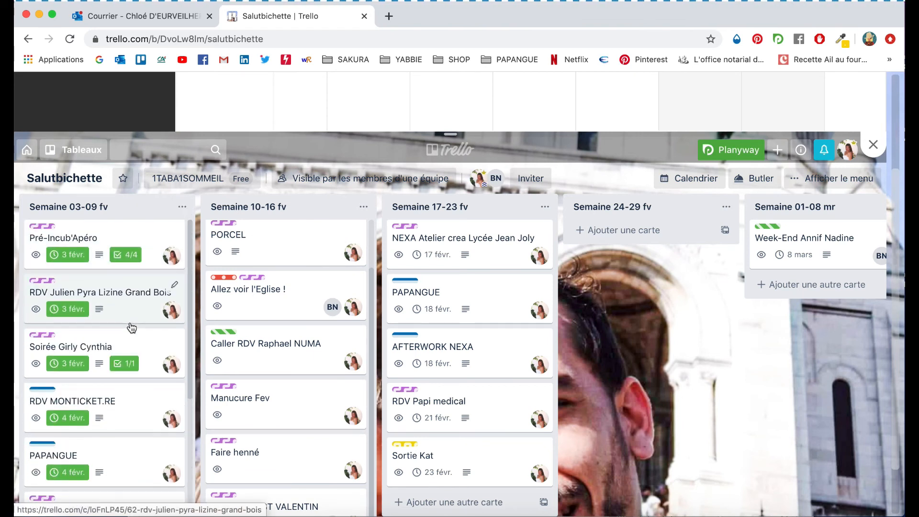
pyautogui.click(182, 208)
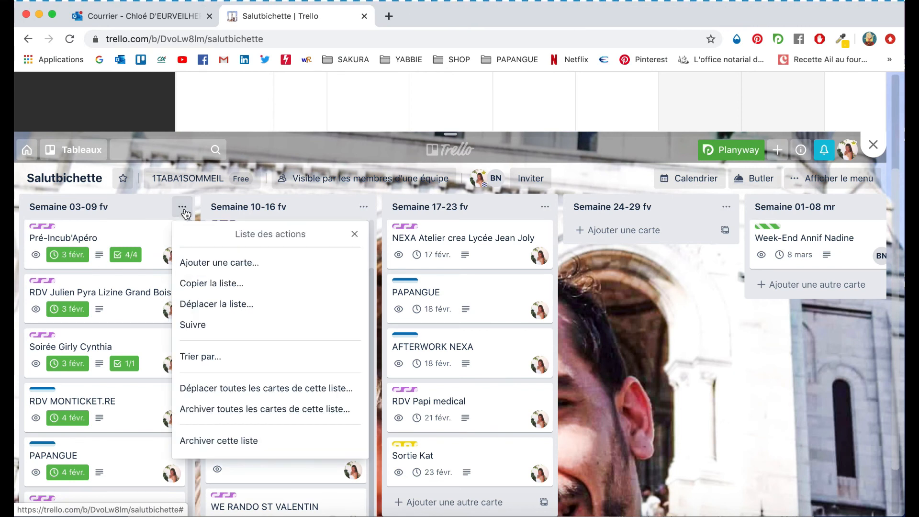
pyautogui.click(137, 208)
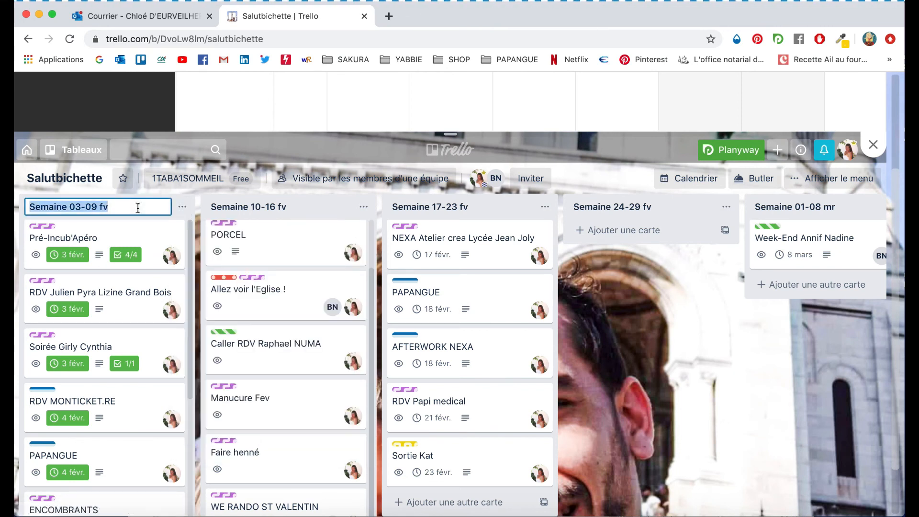
pyautogui.click(648, 276)
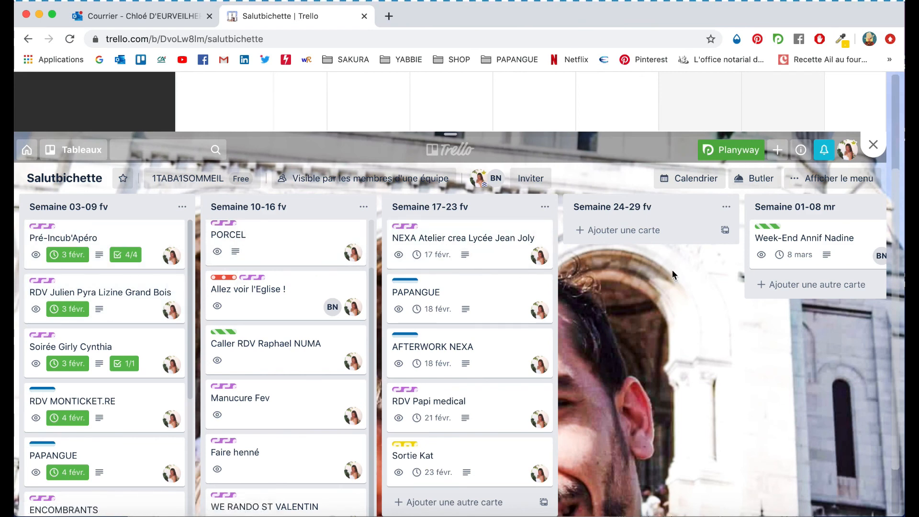
# - Return to the calendar and pan its timeline across the February weeks
pyautogui.scroll(3, 672, 271)
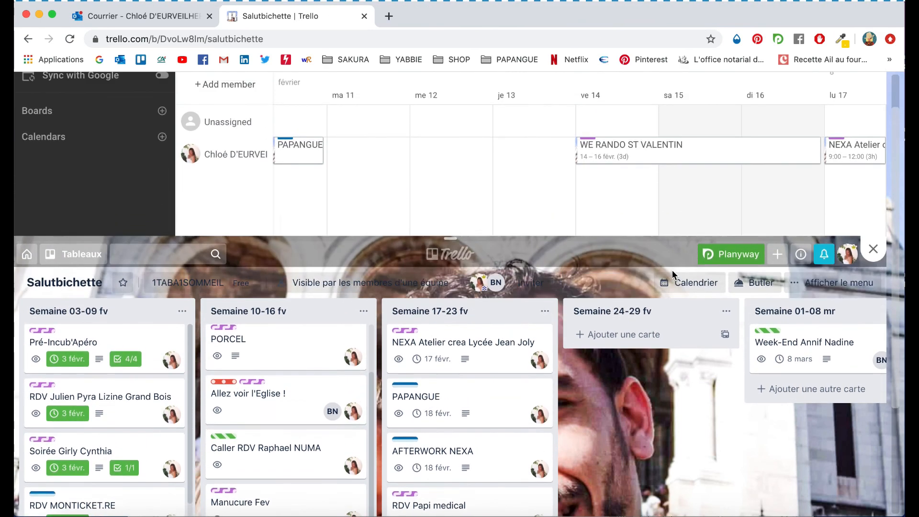
pyautogui.scroll(1, 657, 209)
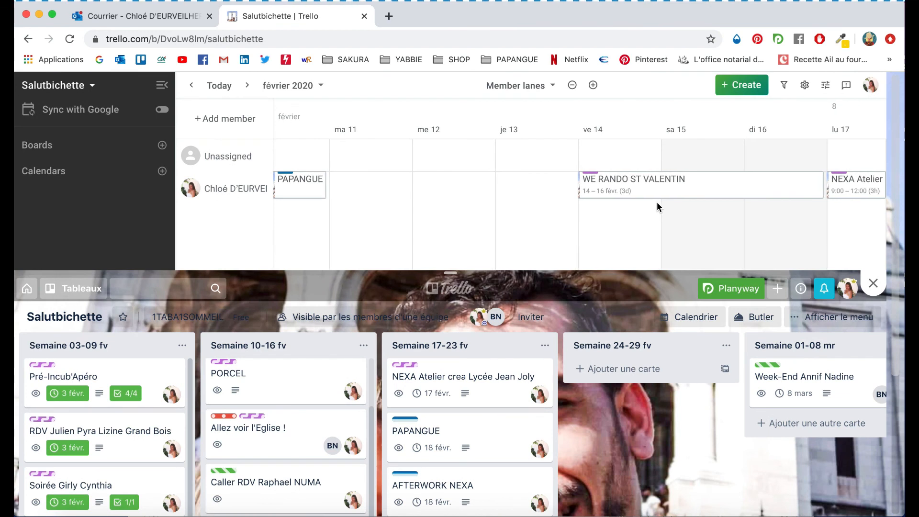
pyautogui.hscroll(5, 657, 207)
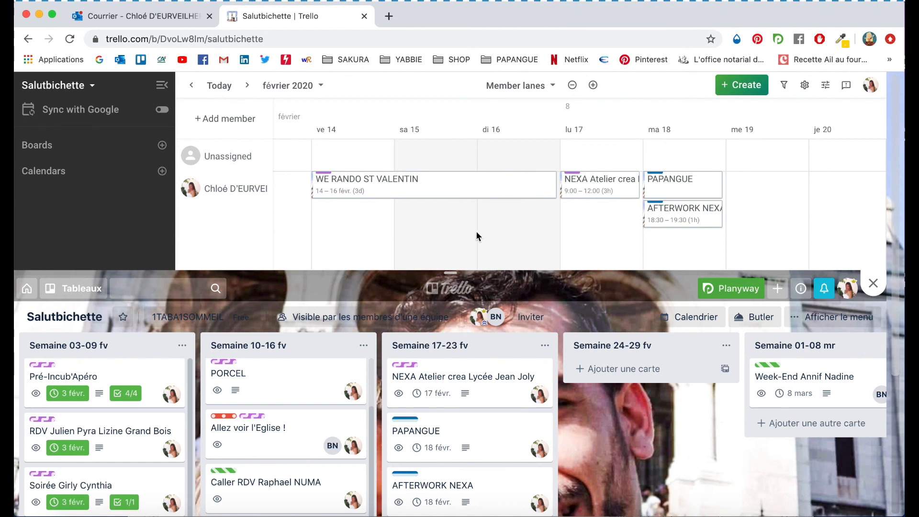
pyautogui.hscroll(2, 477, 236)
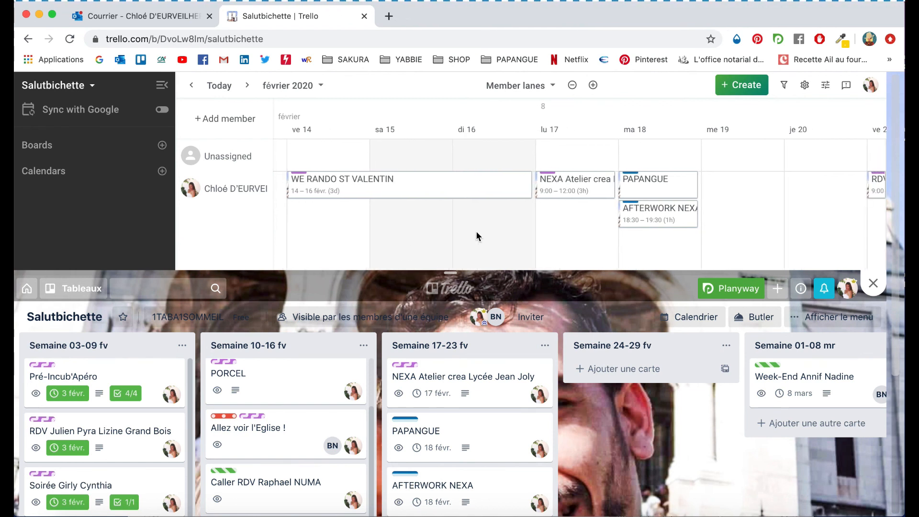
pyautogui.hscroll(1, 477, 236)
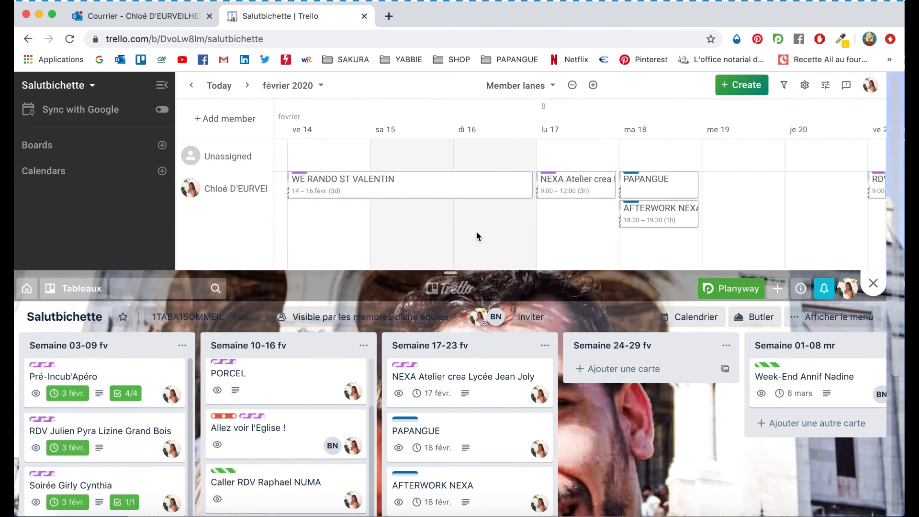
pyautogui.hscroll(10, 477, 236)
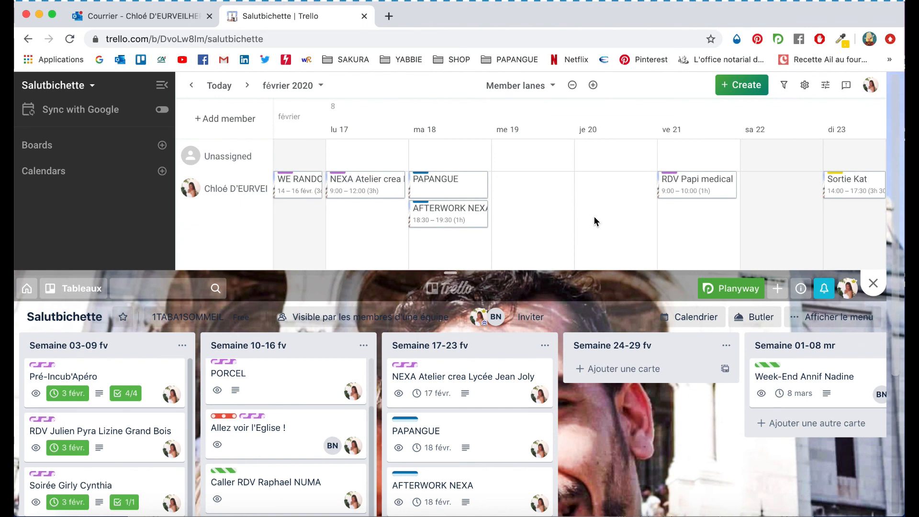
pyautogui.hscroll(5, 593, 216)
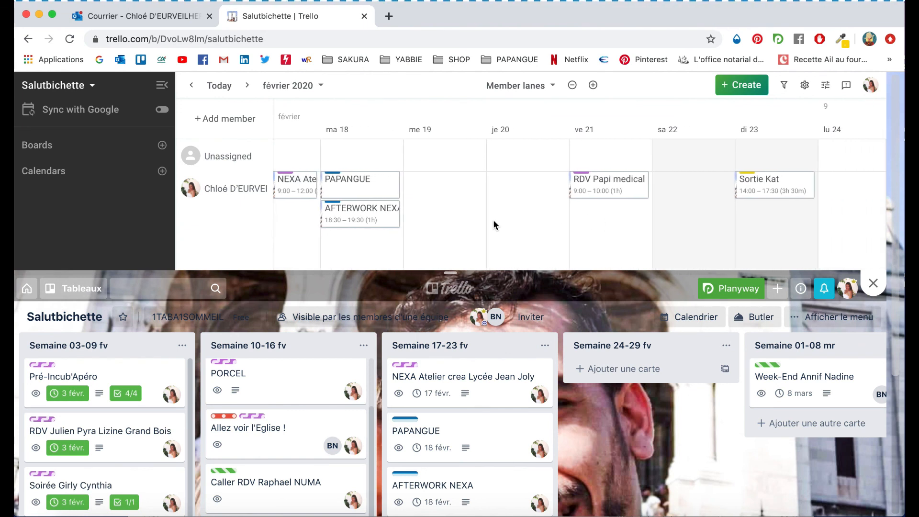
pyautogui.moveTo(318, 251); pyautogui.dragTo(663, 256)
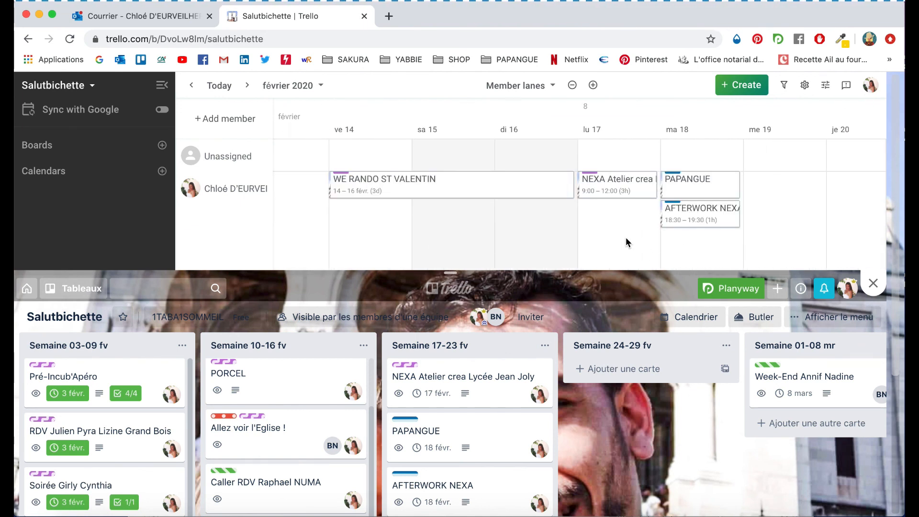
pyautogui.moveTo(349, 230); pyautogui.dragTo(642, 235)
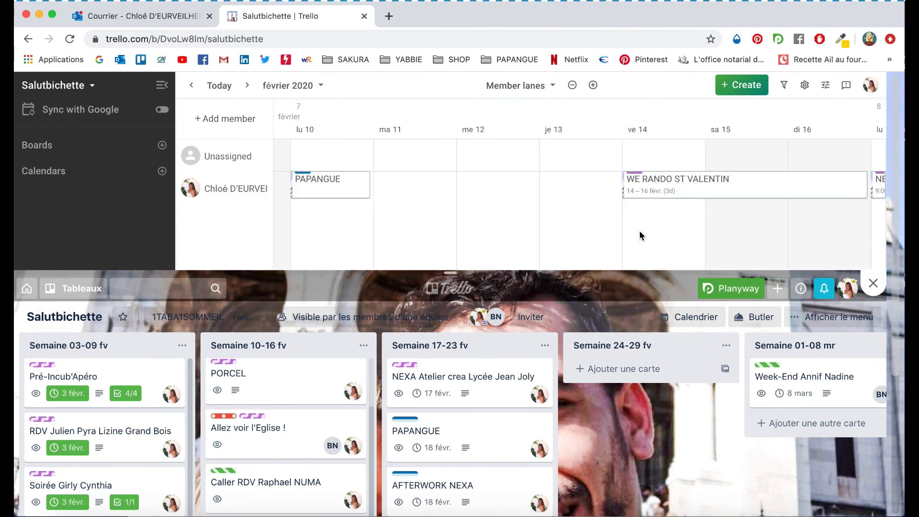
pyautogui.moveTo(476, 240); pyautogui.dragTo(489, 224)
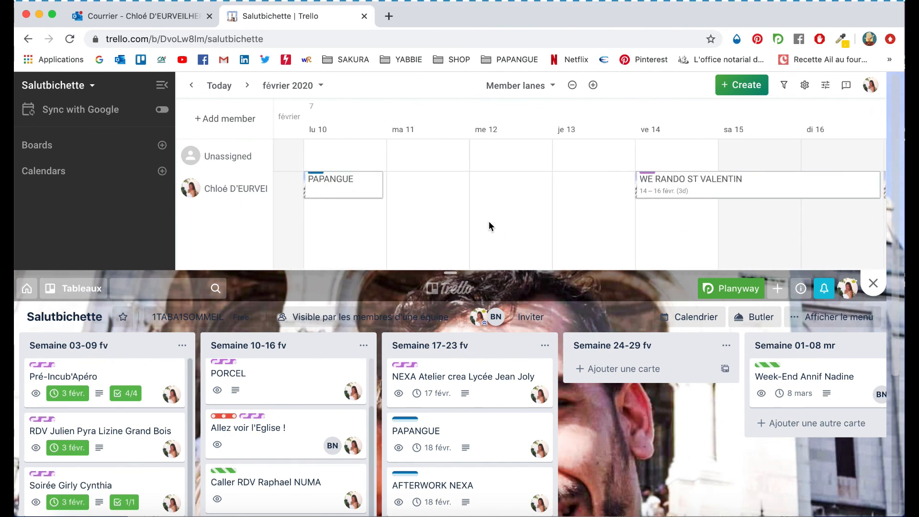